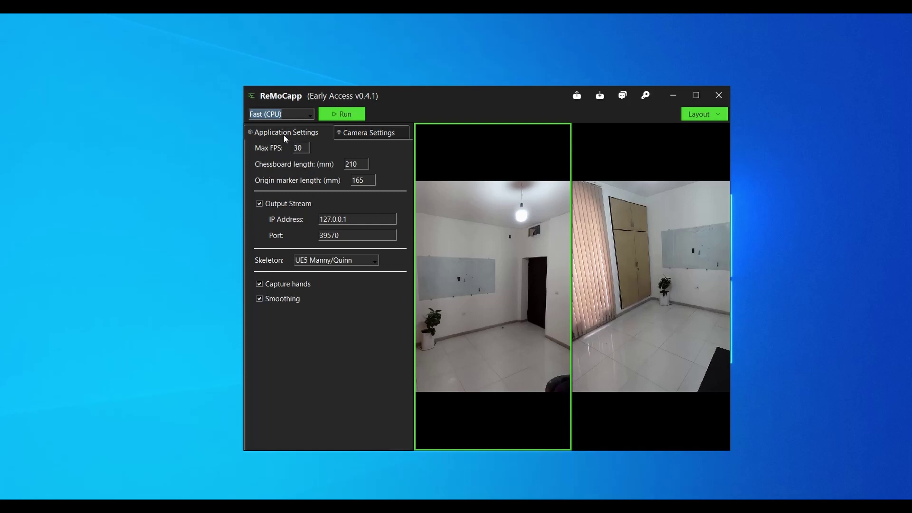
Check the Max FPS and output IP values and keep the UE5 Manny/Quinn skeleton
{"action": "double_click", "coordinate": [307, 147]}
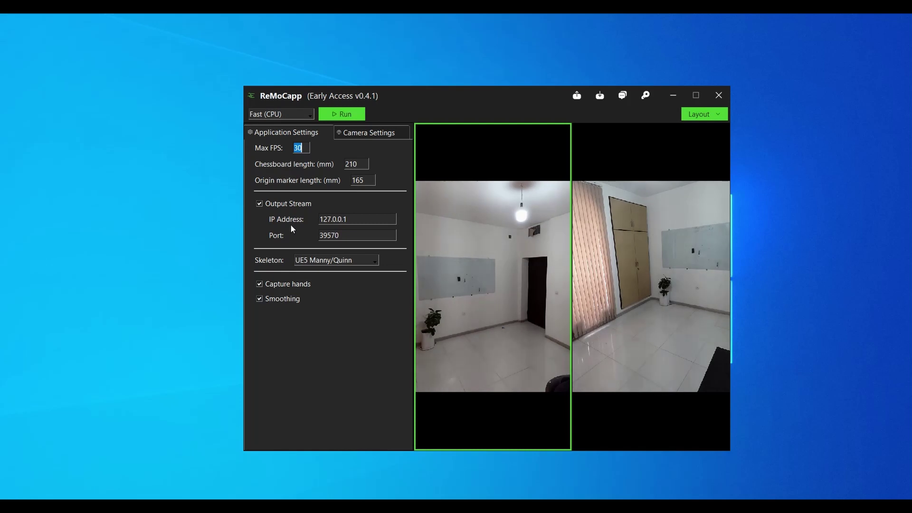
{"action": "left_click_drag", "start_coordinate": [360, 219], "coordinate": [318, 218]}
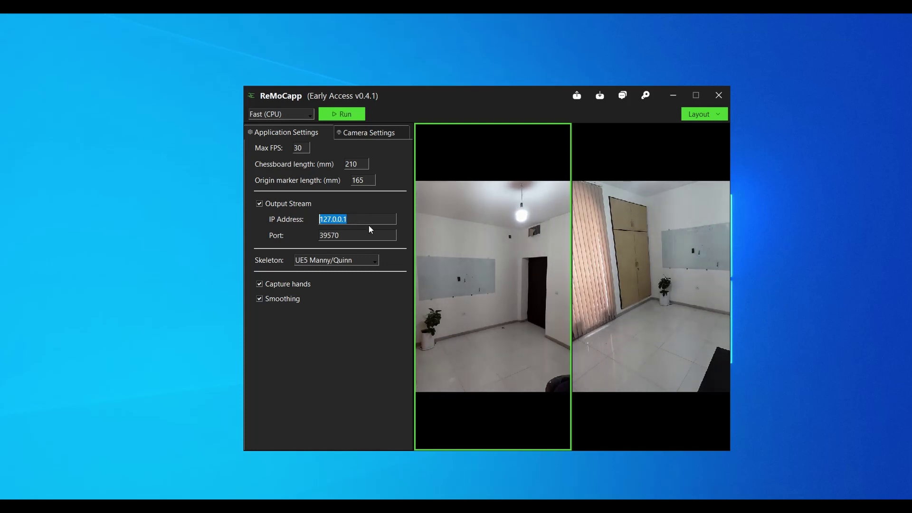
{"action": "left_click", "coordinate": [346, 260]}
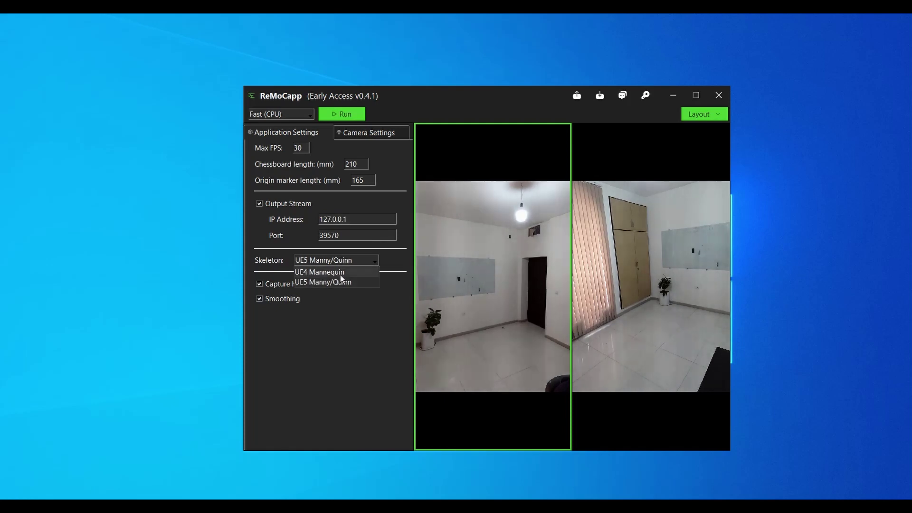
{"action": "left_click", "coordinate": [345, 282]}
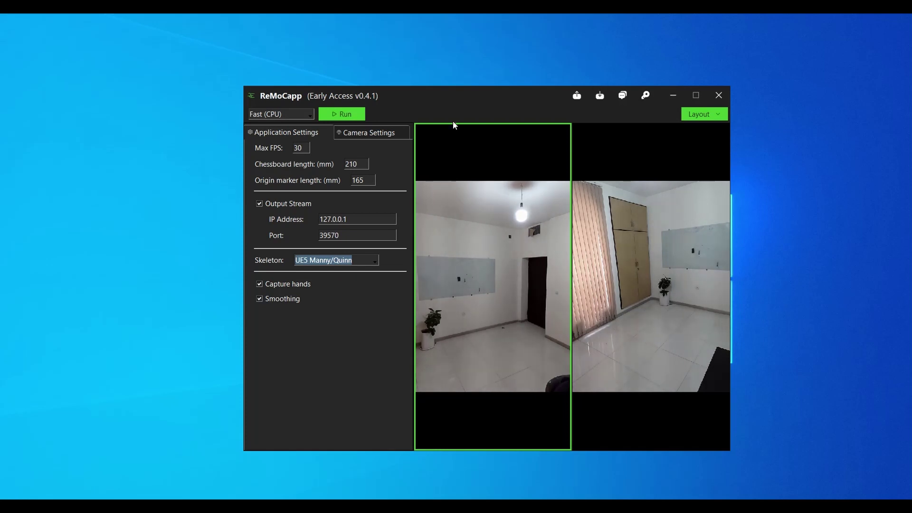
Keep the Fast (CPU) tracking model and move ReMoCapp to the desktop's right side
{"action": "left_click", "coordinate": [304, 115]}
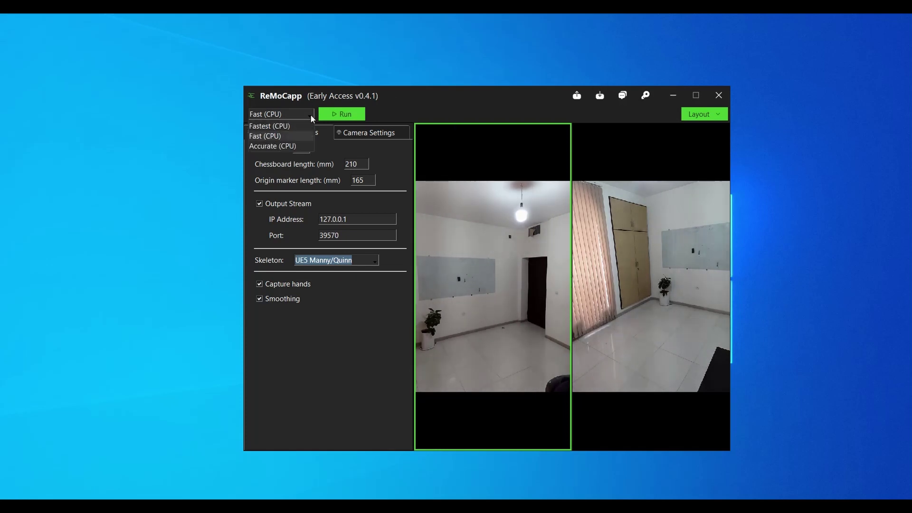
{"action": "left_click", "coordinate": [290, 137]}
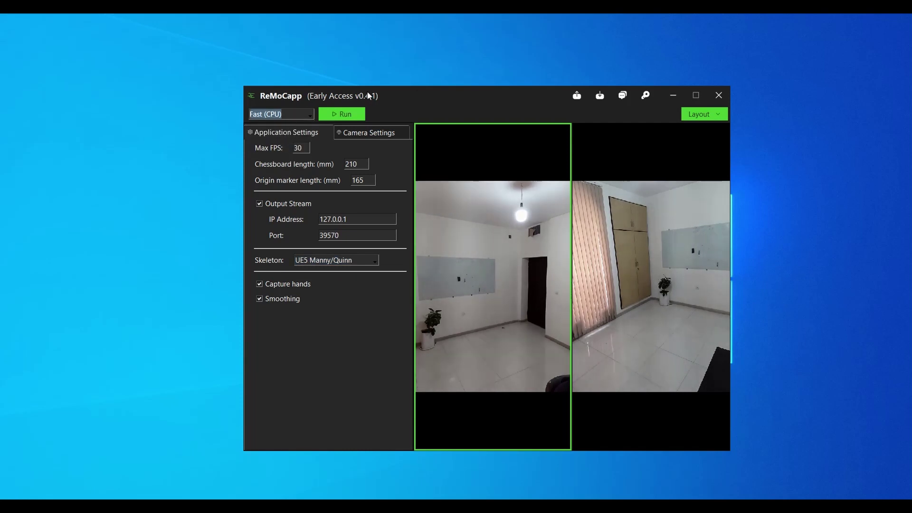
{"action": "left_click_drag", "start_coordinate": [440, 97], "coordinate": [622, 98]}
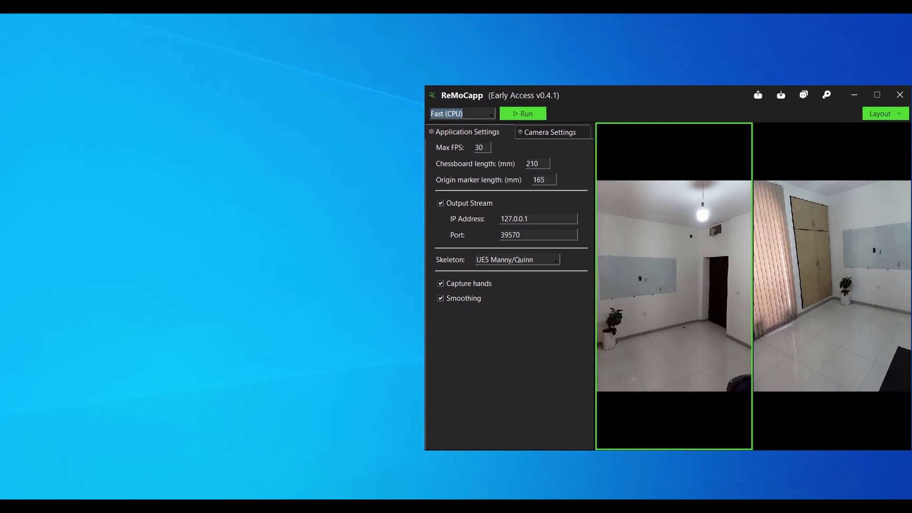
Switch to Unreal, maximize the level viewport with F11, and Play the Showcase level in Editor
{"action": "key", "text": "alt+Tab"}
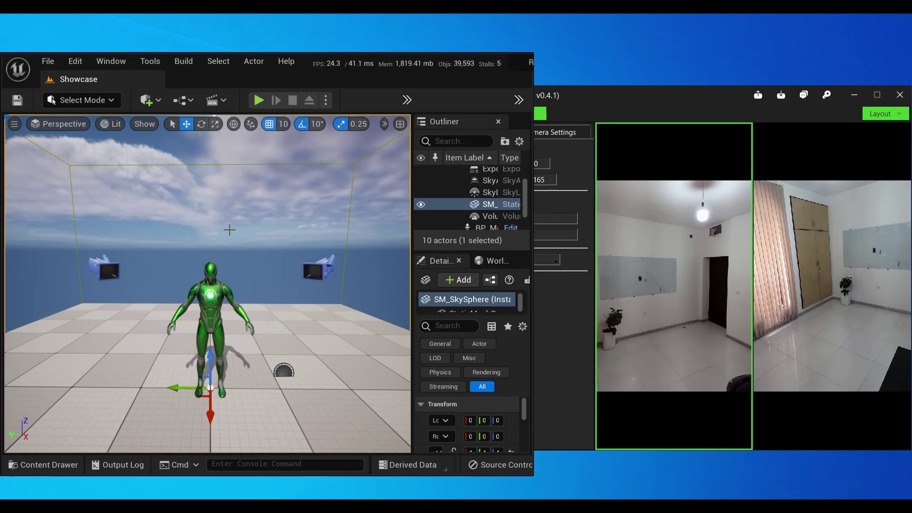
{"action": "key", "text": "F11"}
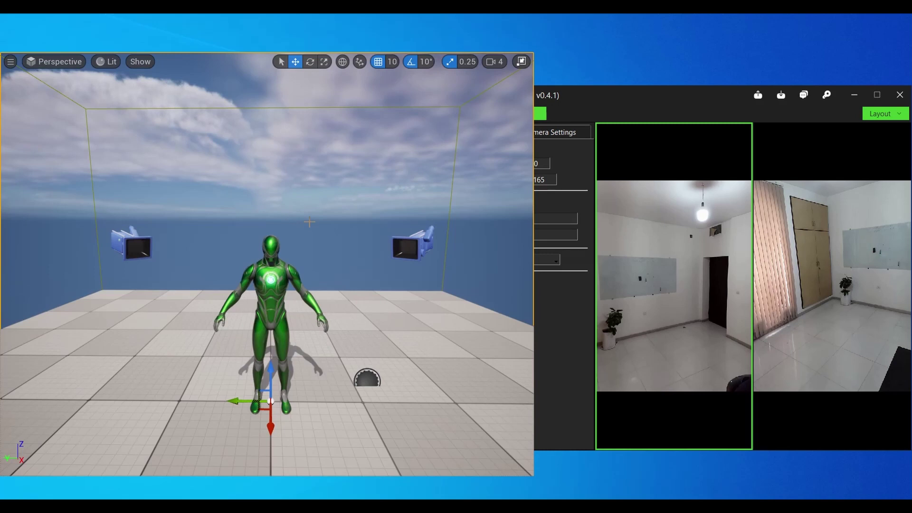
{"action": "key", "text": "alt+p"}
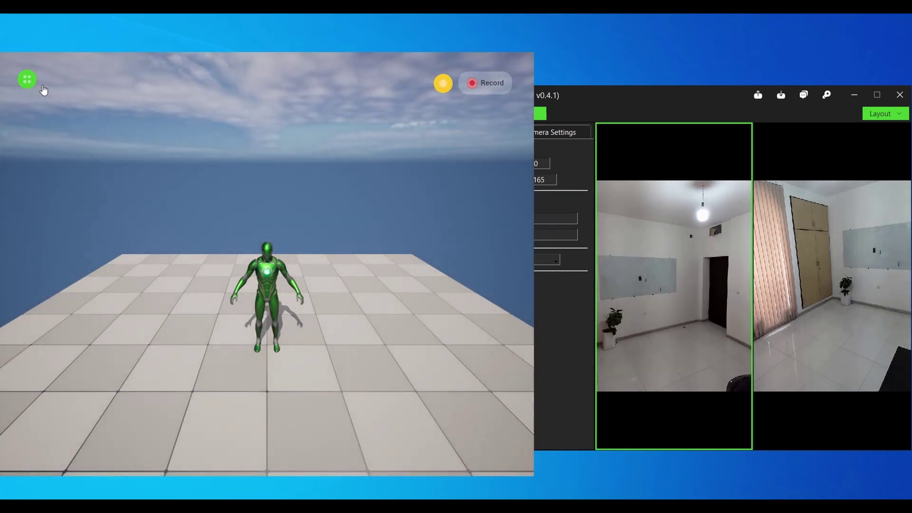
{"action": "left_click", "coordinate": [27, 79]}
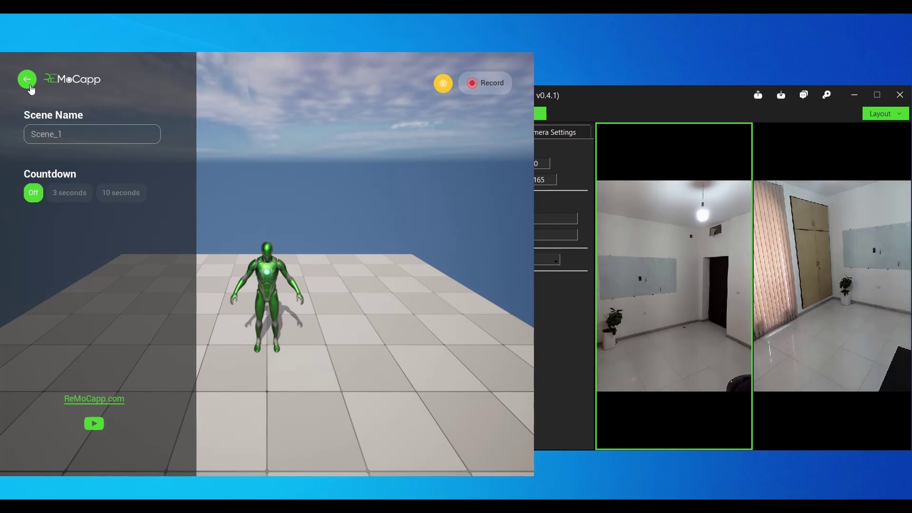
{"action": "left_click", "coordinate": [30, 86]}
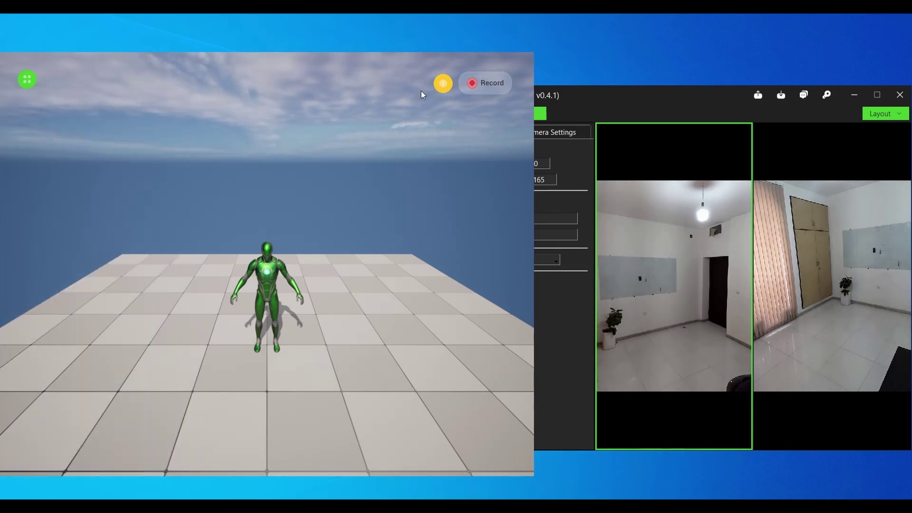
After viewing the shortcuts overlay, run ReMoCapp live tracking and return to the Unreal game view
{"action": "left_click", "coordinate": [443, 85]}
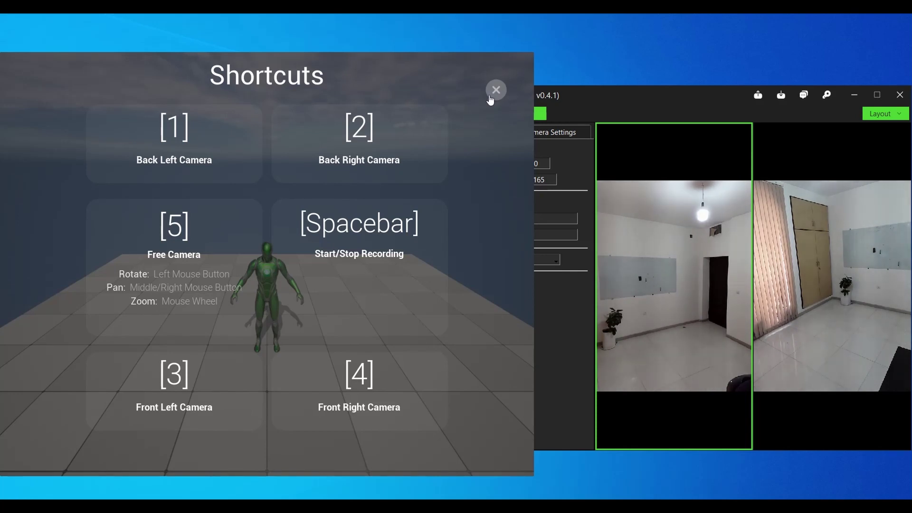
{"action": "left_click", "coordinate": [493, 90]}
{"action": "left_click", "coordinate": [583, 107]}
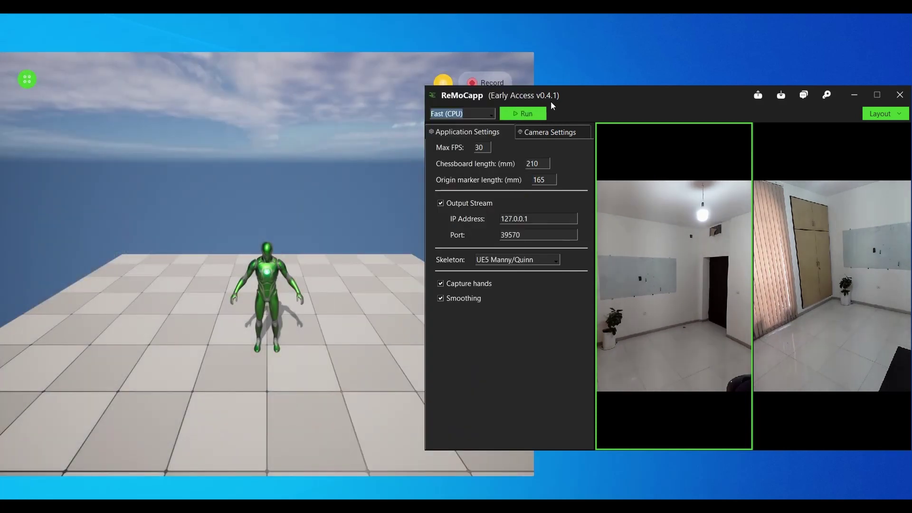
{"action": "left_click", "coordinate": [521, 123]}
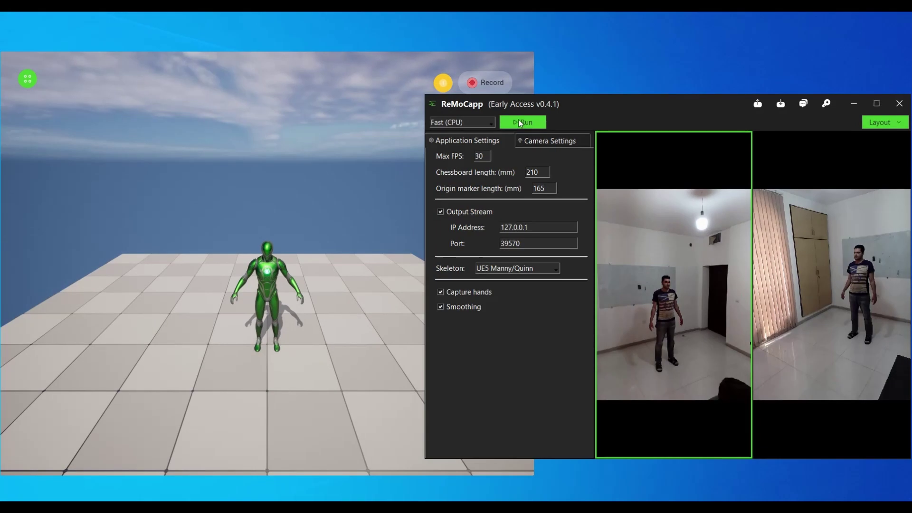
{"action": "left_click", "coordinate": [369, 104]}
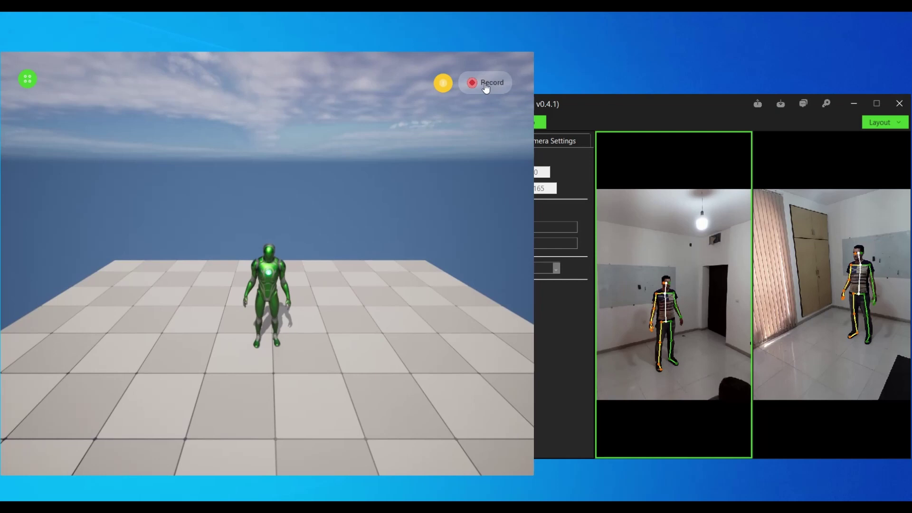
Start recording the live-captured mannequin motion and minimize the Sequencer window
{"action": "left_click", "coordinate": [493, 88]}
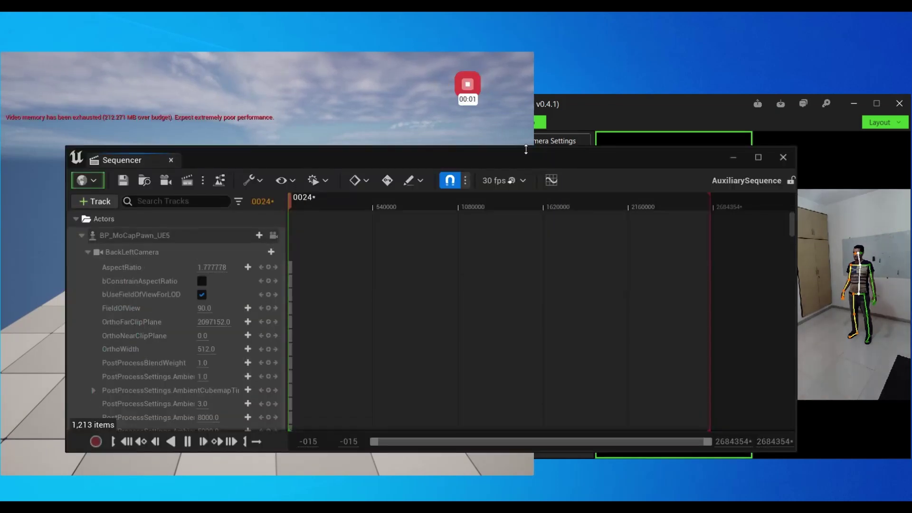
{"action": "left_click", "coordinate": [733, 158]}
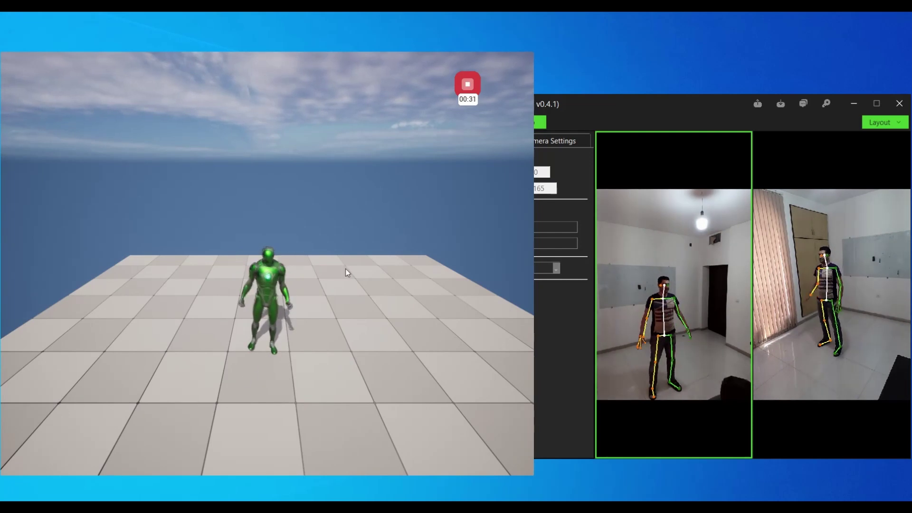
Stop the recording so it saves as the Scene_1 animation, then close ReMoCapp
{"action": "left_click", "coordinate": [618, 119]}
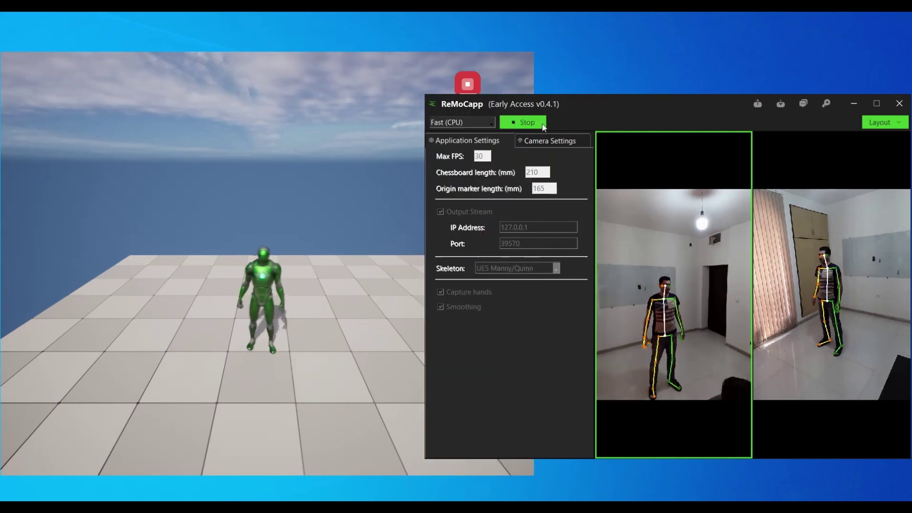
{"action": "left_click", "coordinate": [518, 124]}
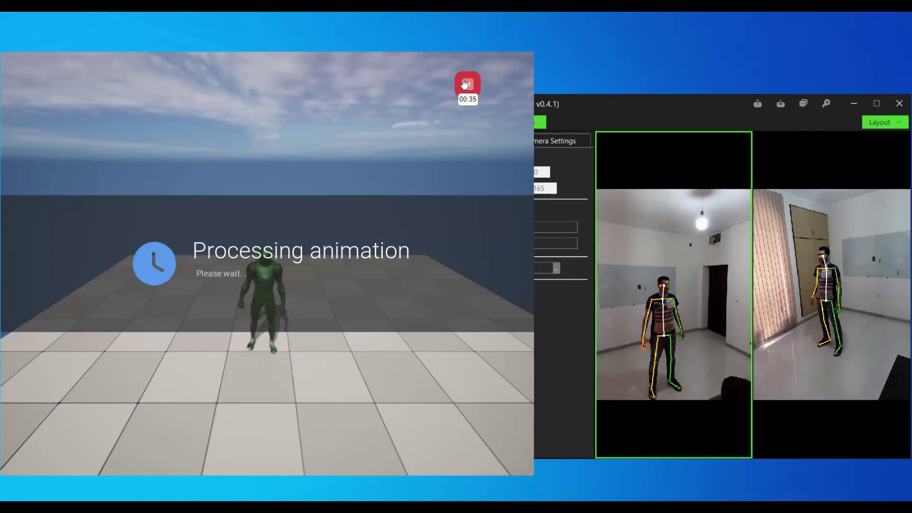
{"action": "left_click", "coordinate": [619, 118]}
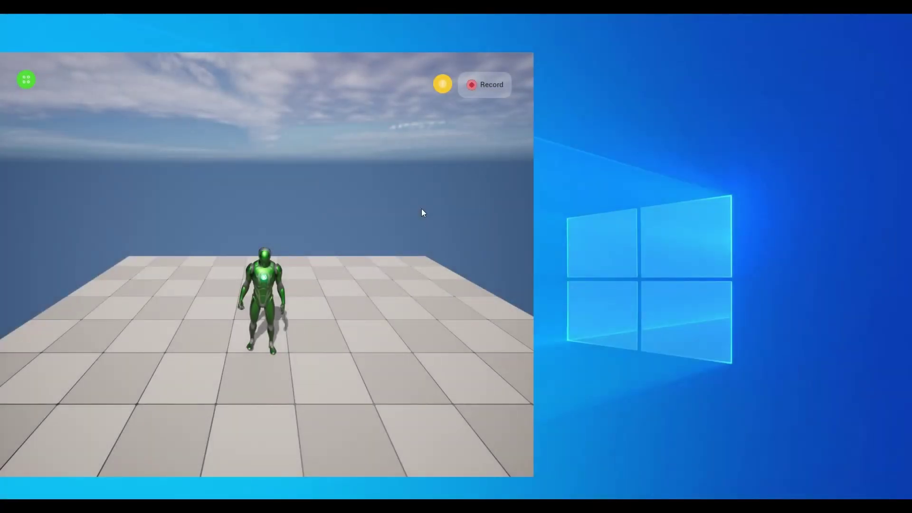
Exit play mode, restore the full editor layout with F11, and maximize the Unreal window
{"action": "key", "text": "Escape"}
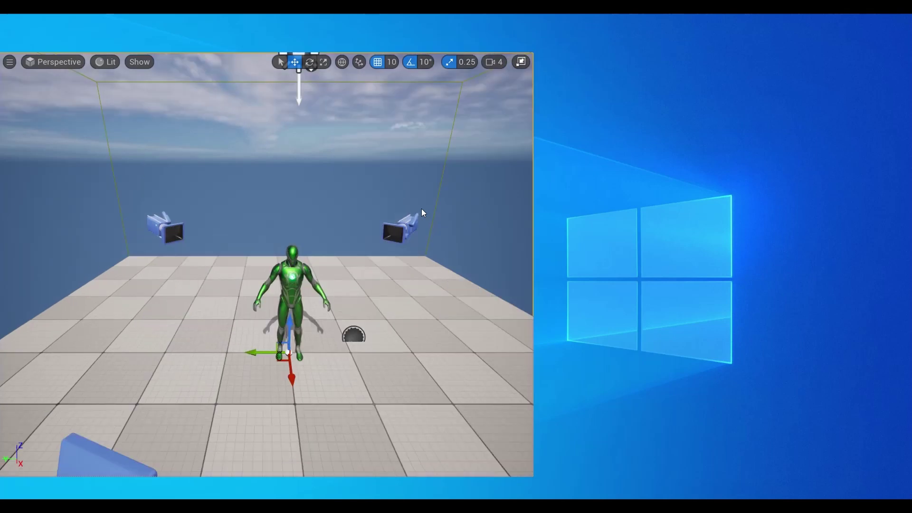
{"action": "key", "text": "F11"}
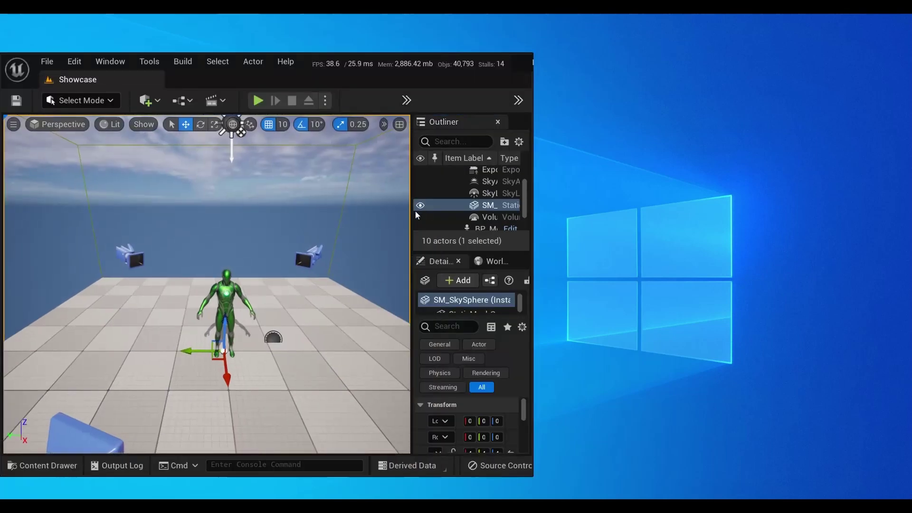
{"action": "double_click", "coordinate": [458, 64]}
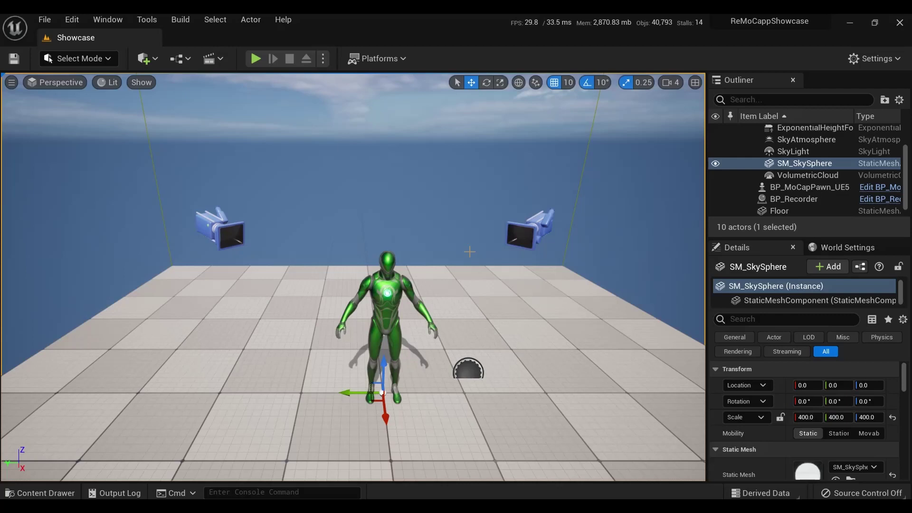
Open the Scene_1 animation sequence from ReMoCapp Content > Animations in the Content Drawer
{"action": "left_click", "coordinate": [43, 492]}
{"action": "left_click", "coordinate": [101, 381]}
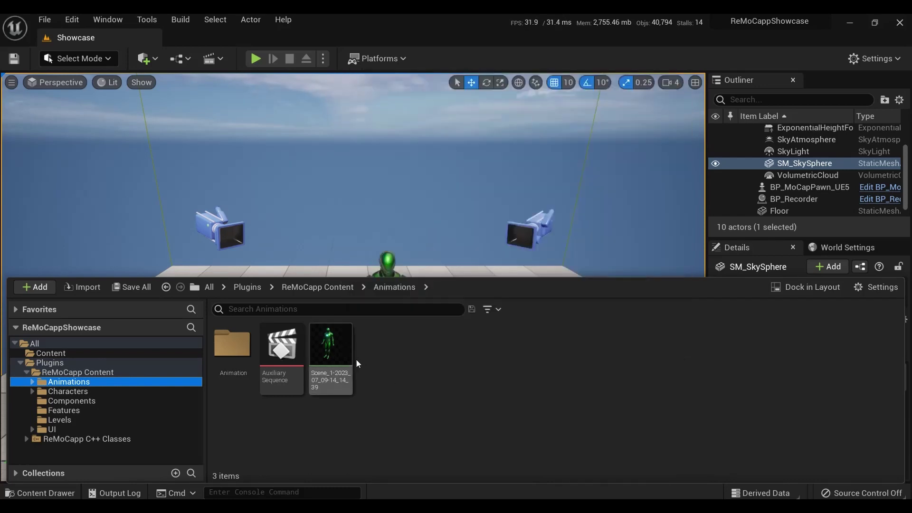
{"action": "mouse_move", "coordinate": [345, 356]}
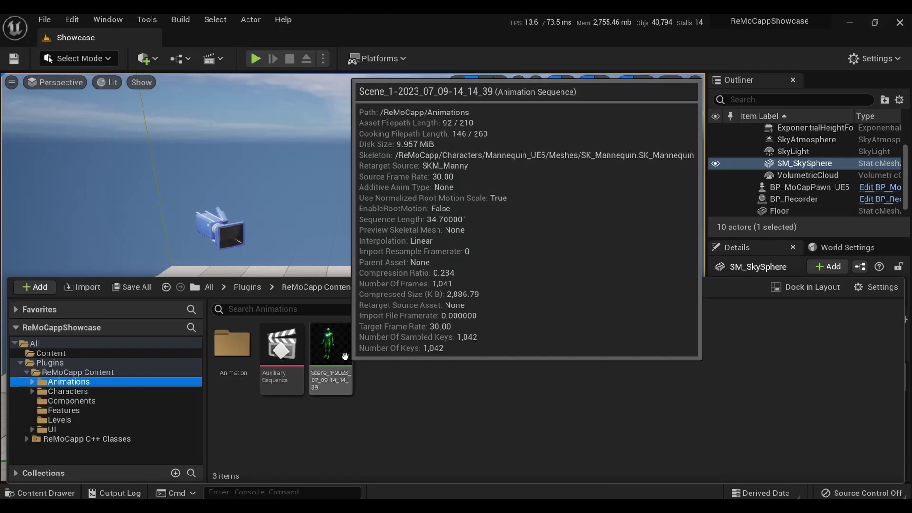
{"action": "double_click", "coordinate": [345, 357]}
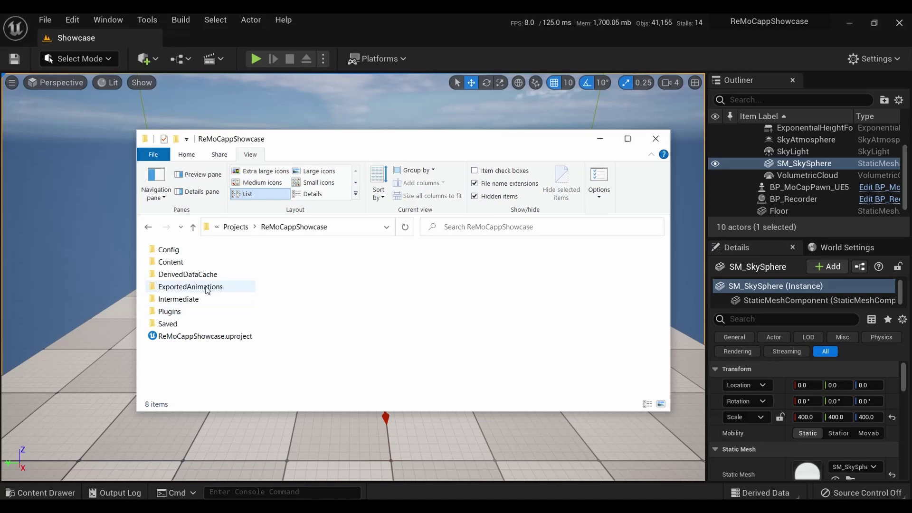
Open ExportedAnimations to show the Scene_1-2023_07_09-14_14_41.fbx file
{"action": "double_click", "coordinate": [220, 287]}
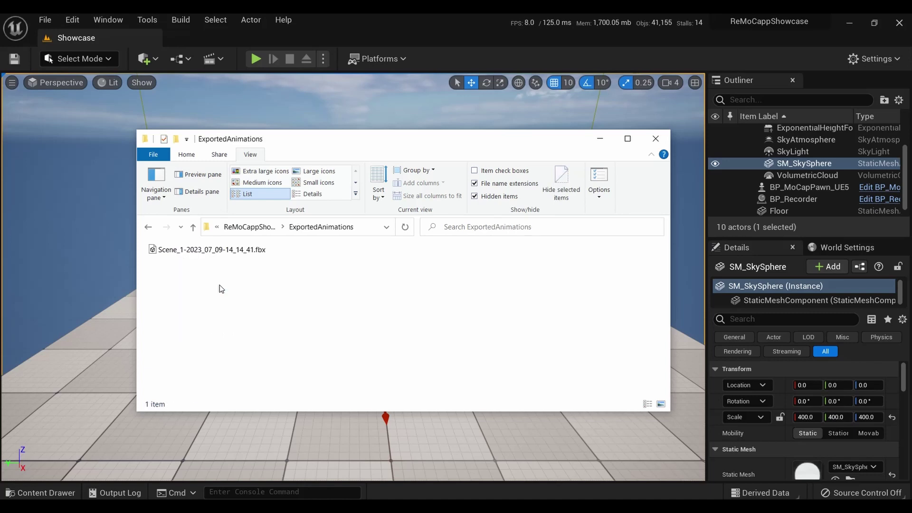
{"action": "left_click", "coordinate": [256, 255]}
{"action": "left_click", "coordinate": [277, 276]}
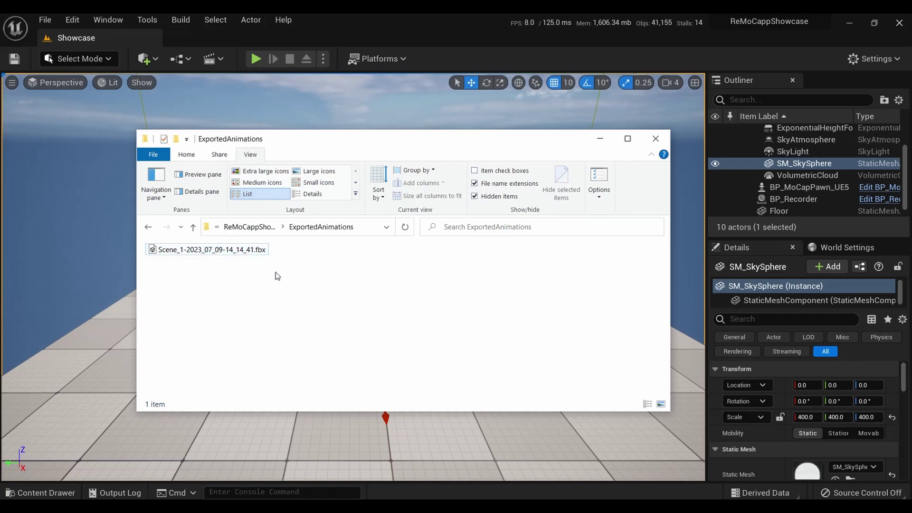